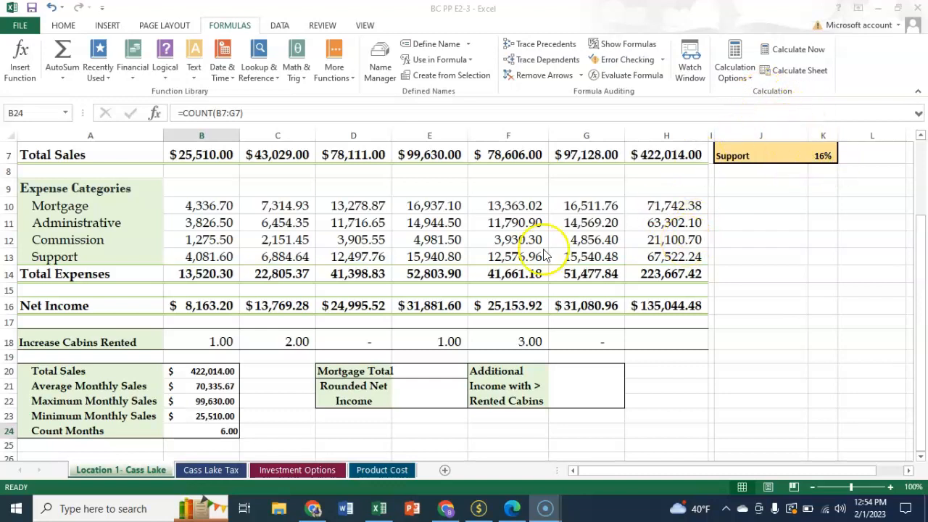
In cell E20, insert a SUMIF formula with range A10:A13, criteria "Mortgage" and sum range H10:H13
left_click(427, 372)
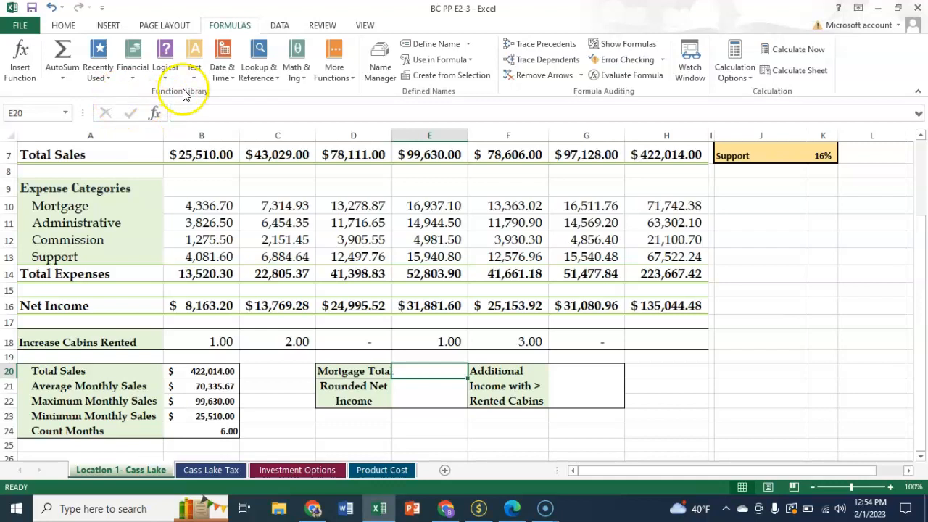
left_click(20, 50)
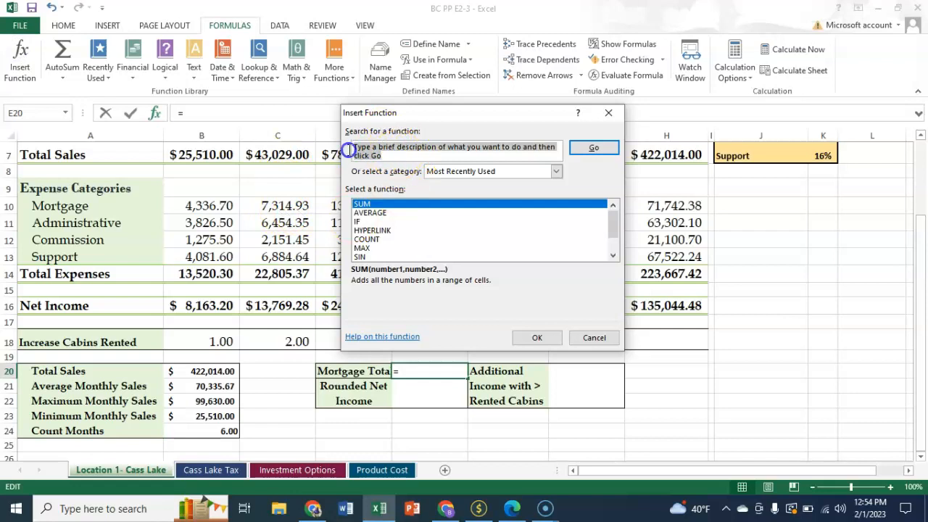
type("sumif")
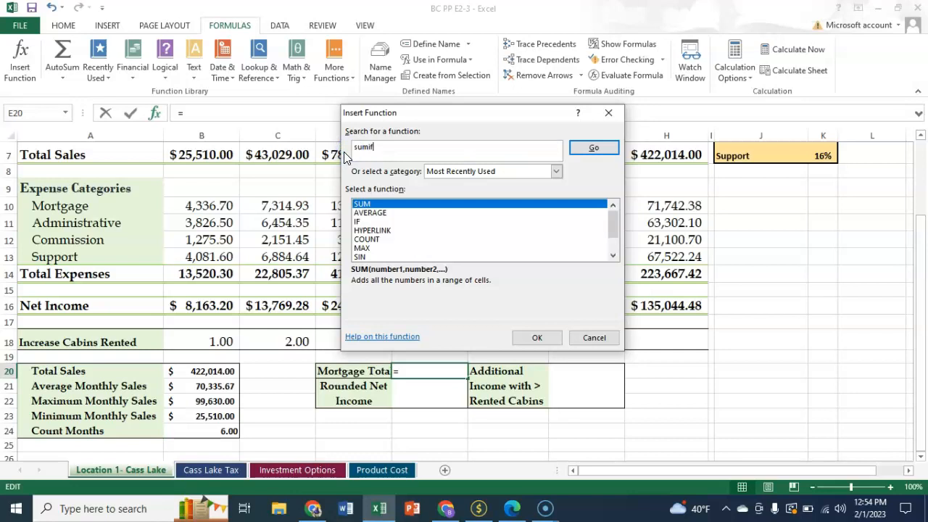
left_click(590, 148)
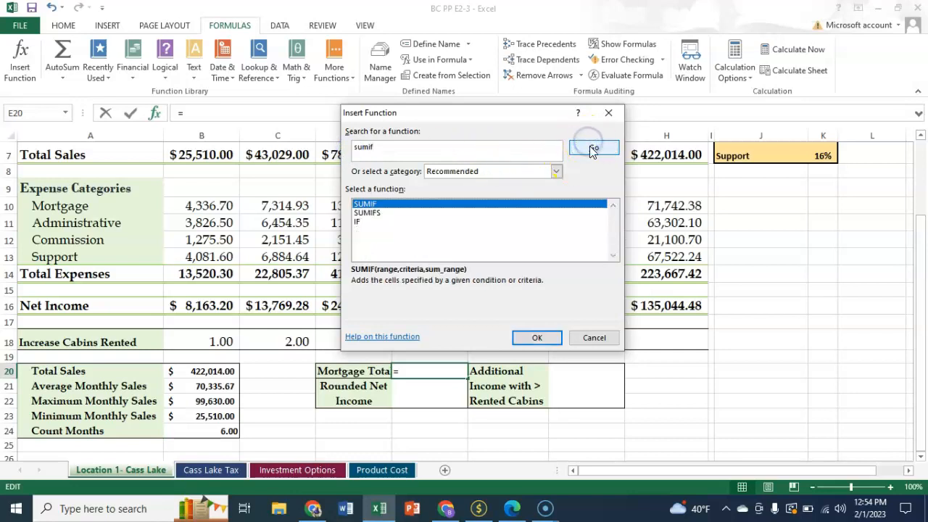
left_click(364, 208)
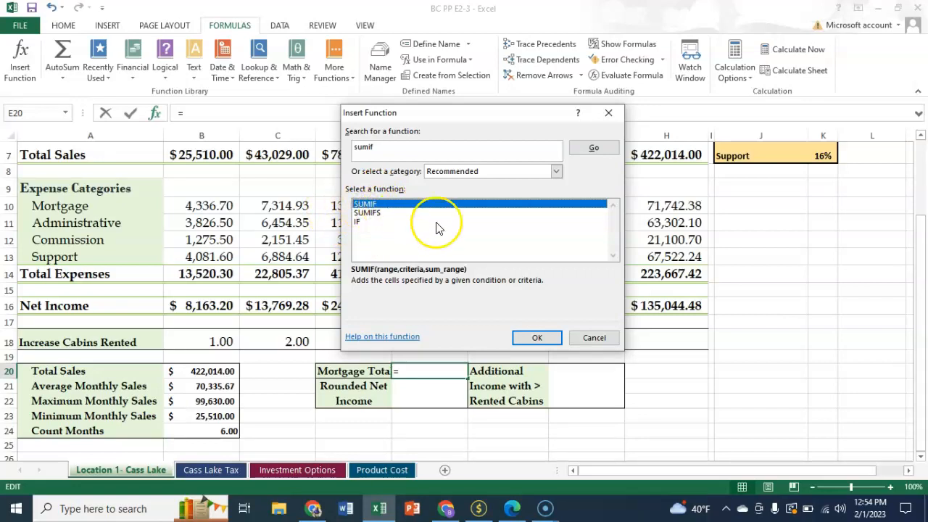
left_click(536, 337)
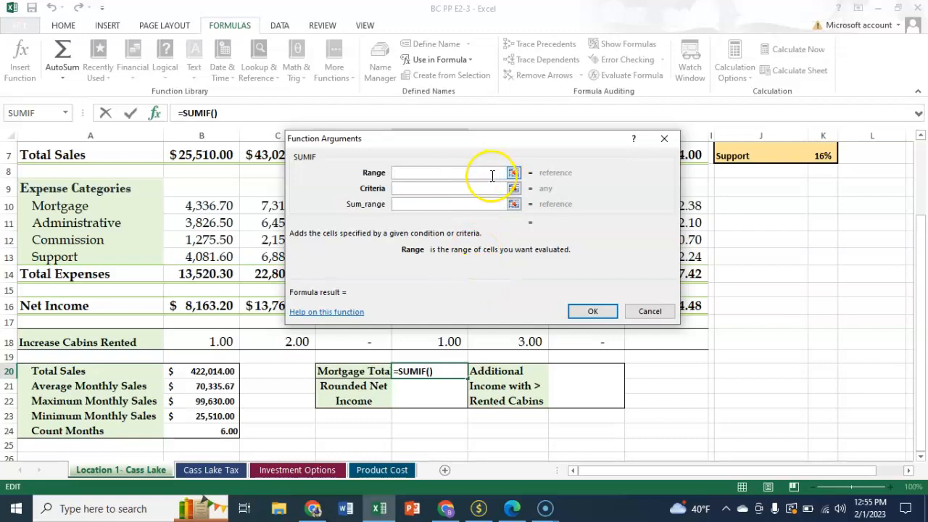
type("10:A13")
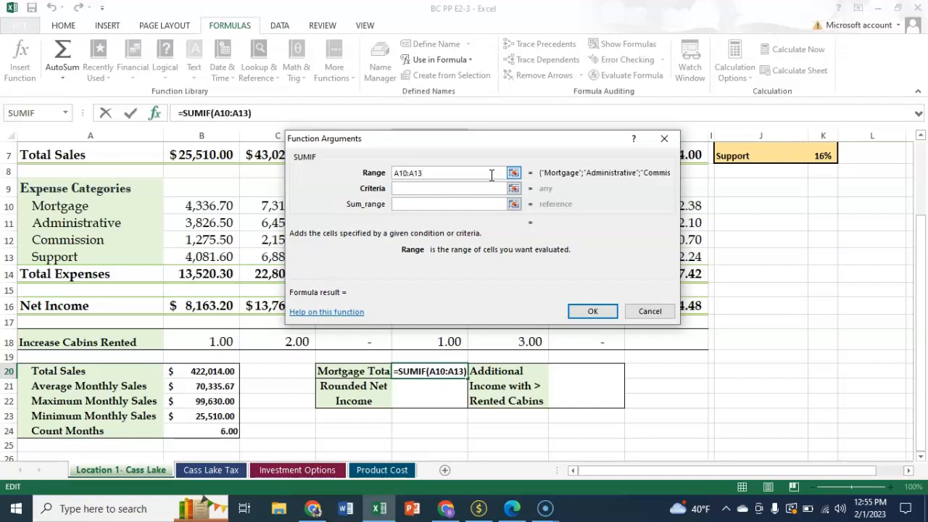
left_click(423, 190)
left_click(423, 190)
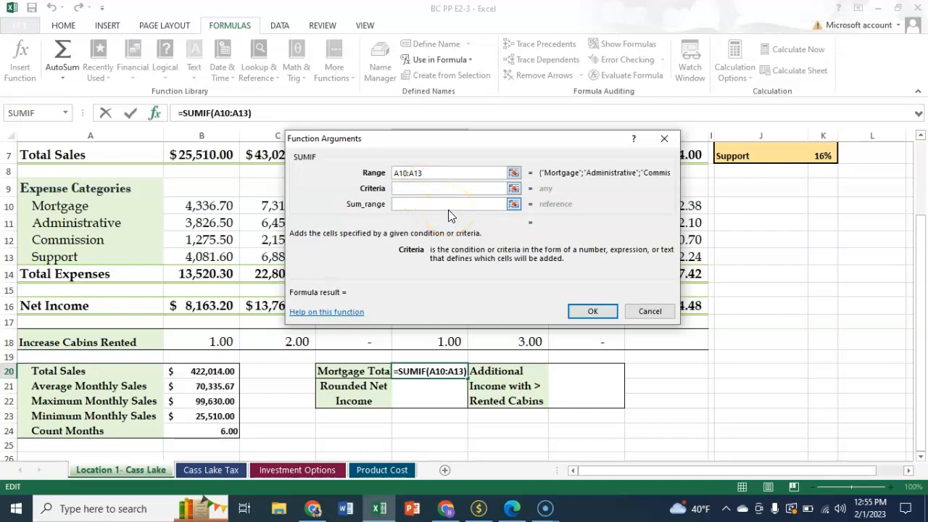
type("\"Mortgage\"")
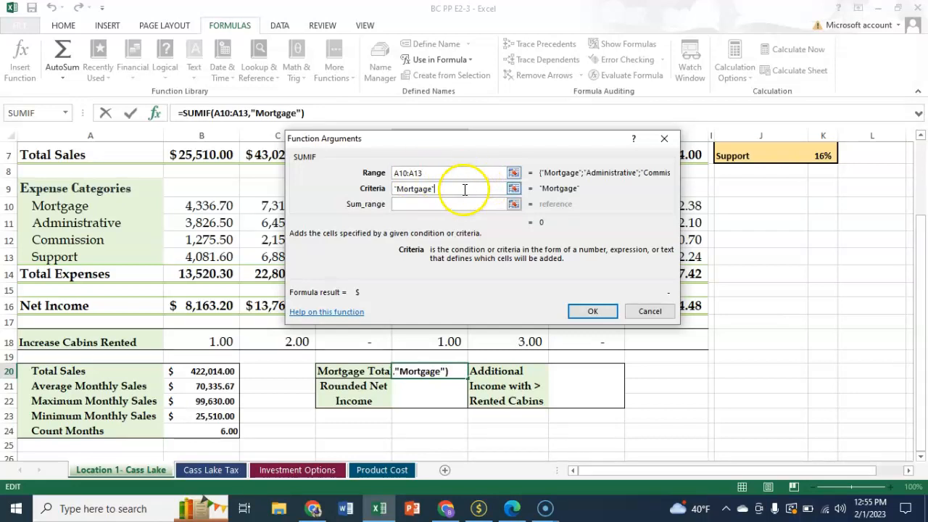
left_click(441, 203)
type("H10:")
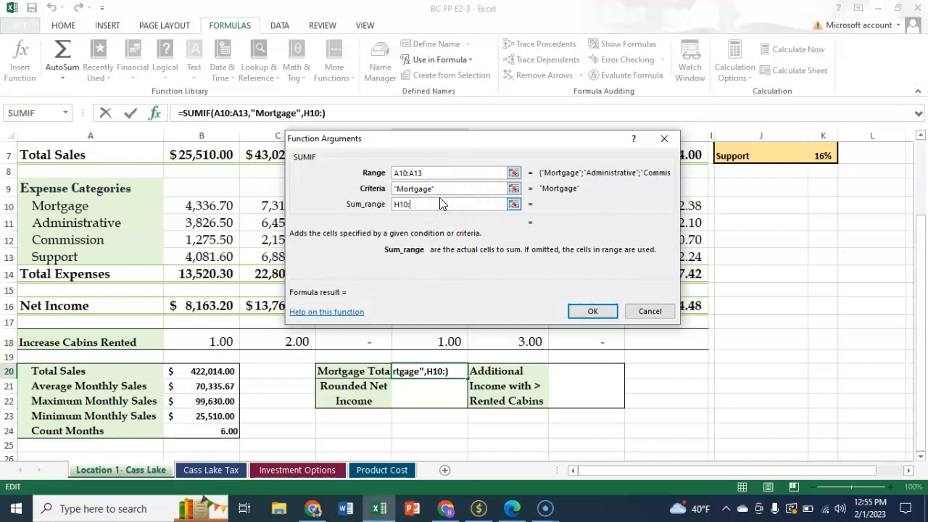
type("H13")
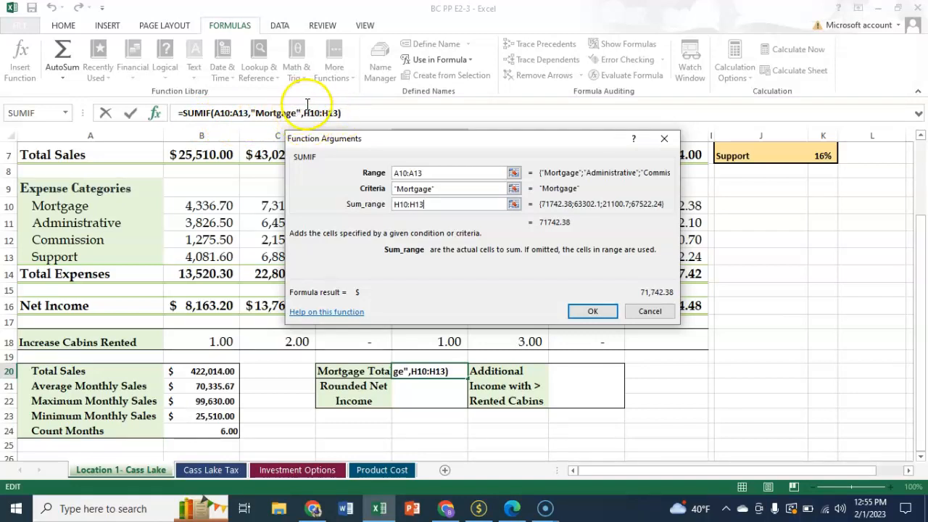
left_click(588, 310)
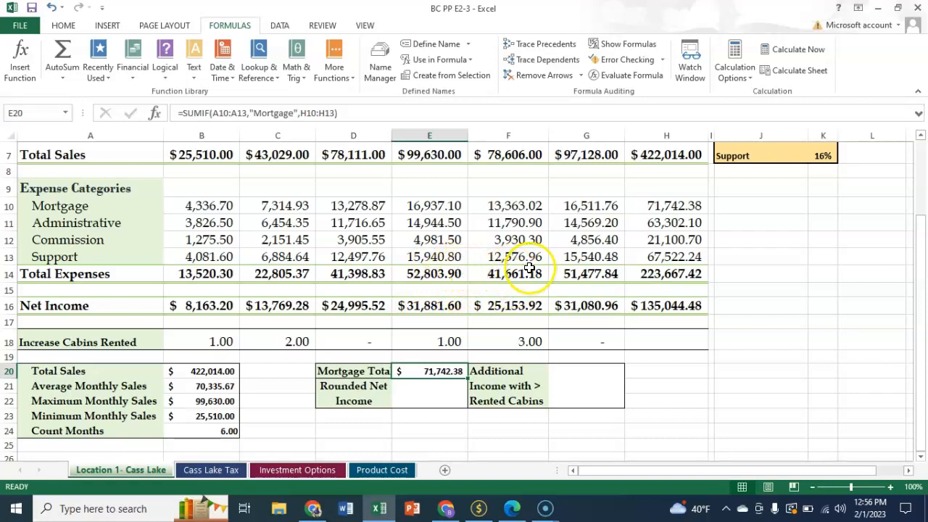
In cell G20, insert a SUMPRODUCT formula multiplying B16:H16 by B18:H18
left_click(577, 372)
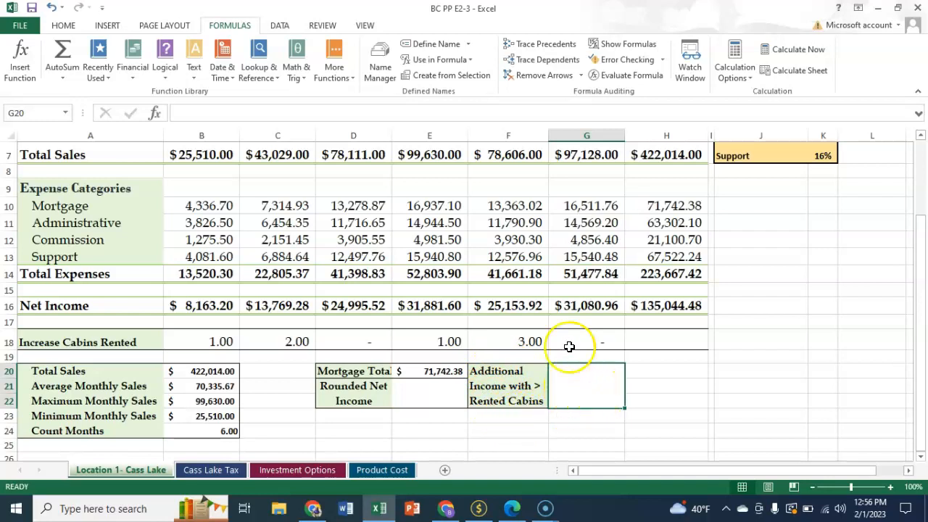
left_click(24, 69)
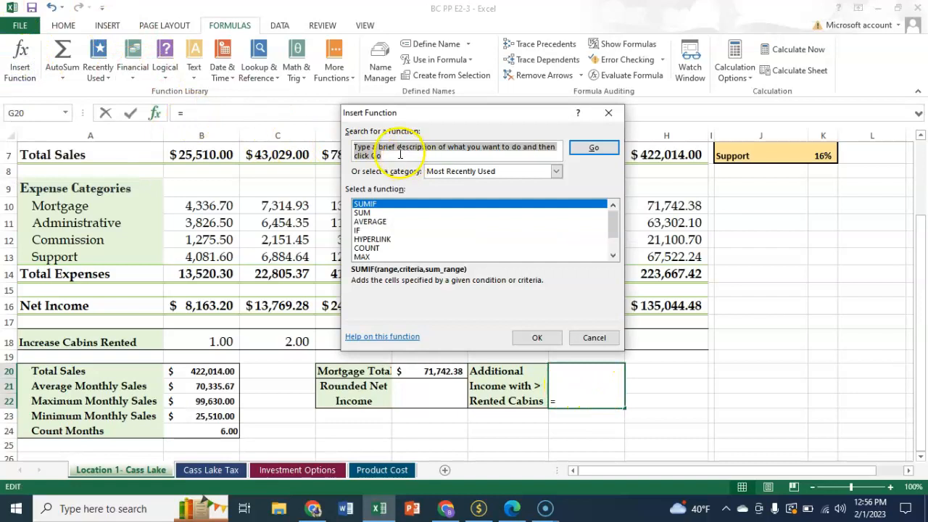
type("sumproduct")
key("Return")
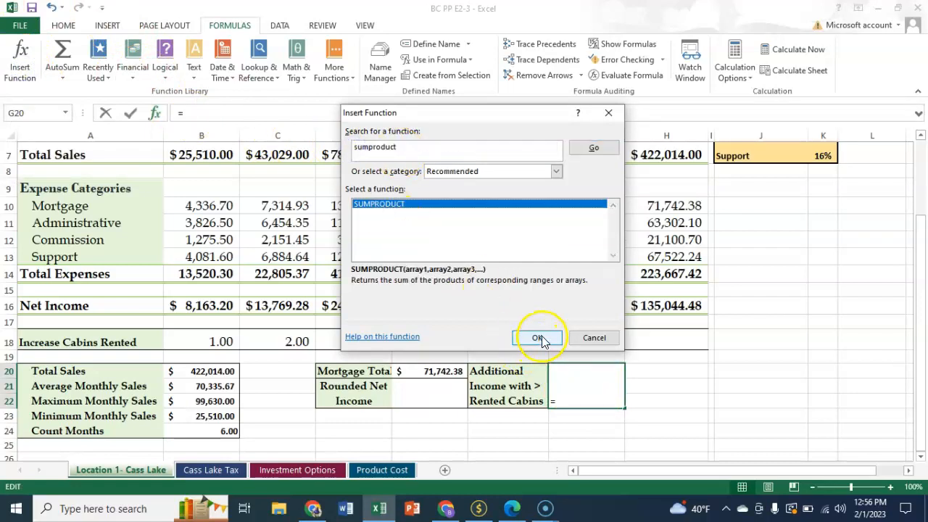
left_click(516, 338)
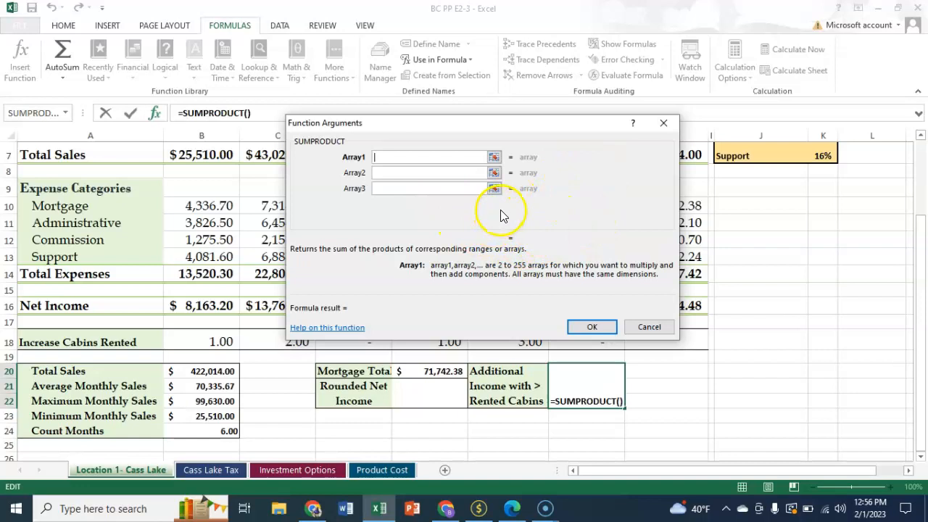
left_click(406, 156)
type("B16:H16")
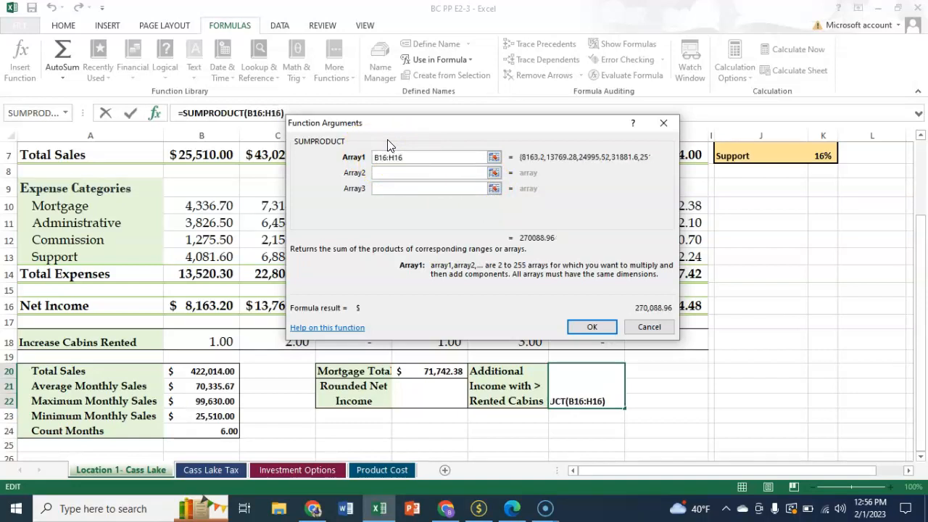
key("Tab")
type("B18:H18")
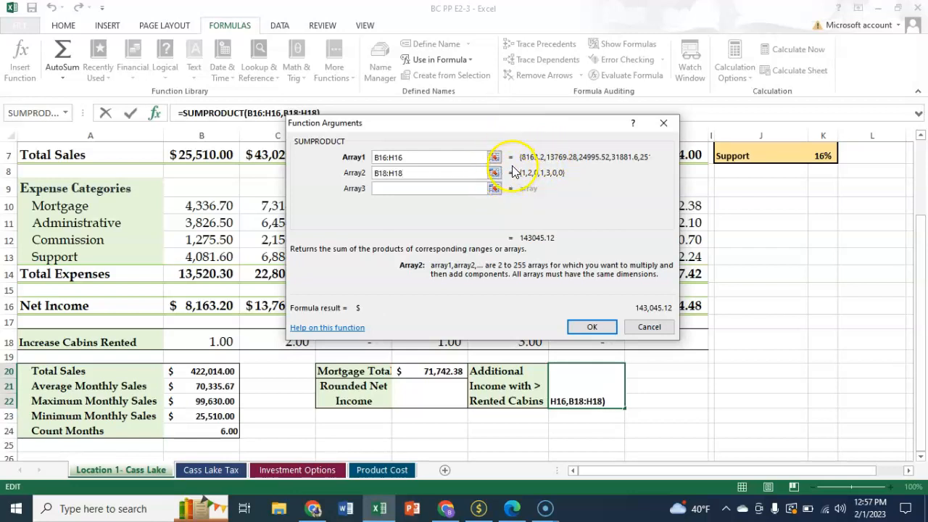
left_click_drag(405, 124, 494, 142)
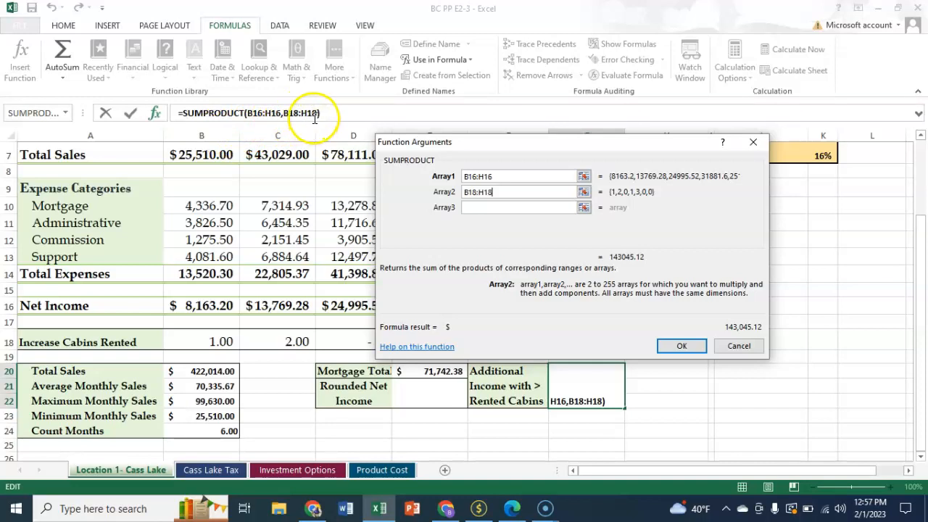
left_click(681, 346)
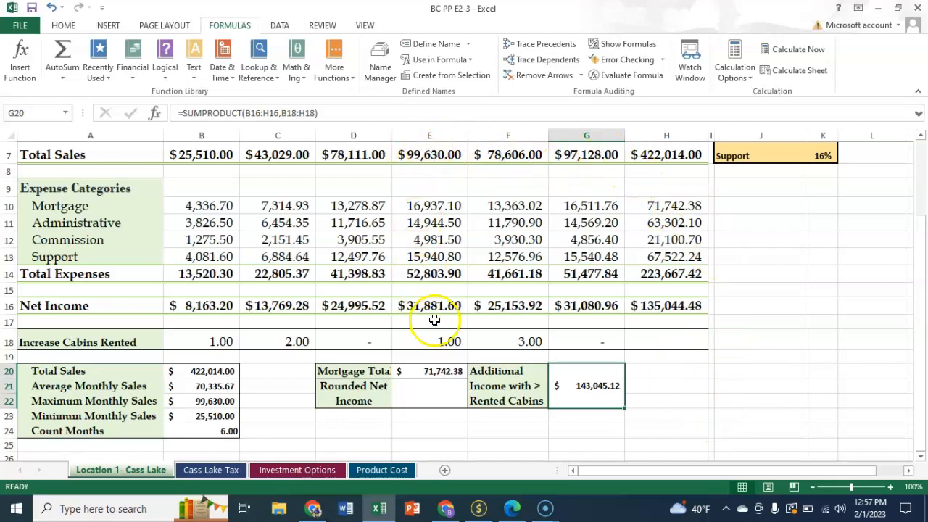
In cell E21, insert a ROUND formula rounding H16 to 1 digit
left_click(425, 391)
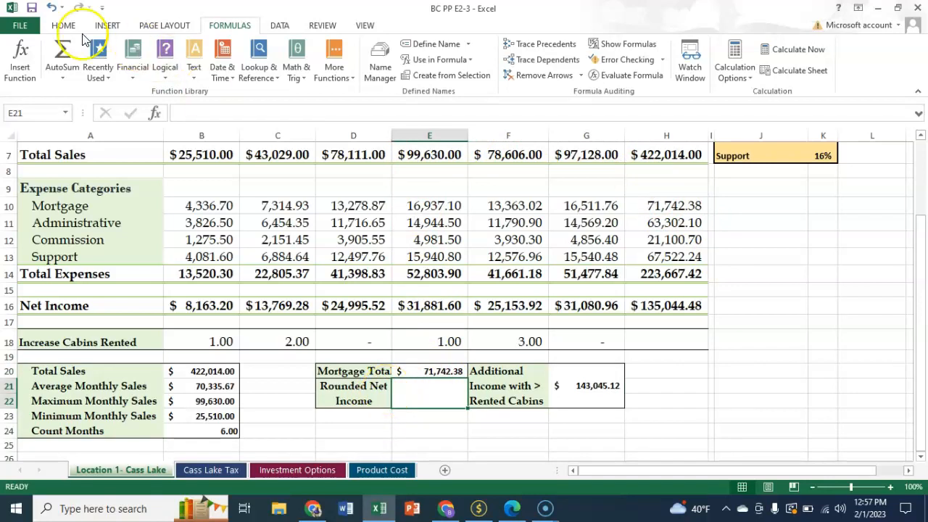
left_click(19, 60)
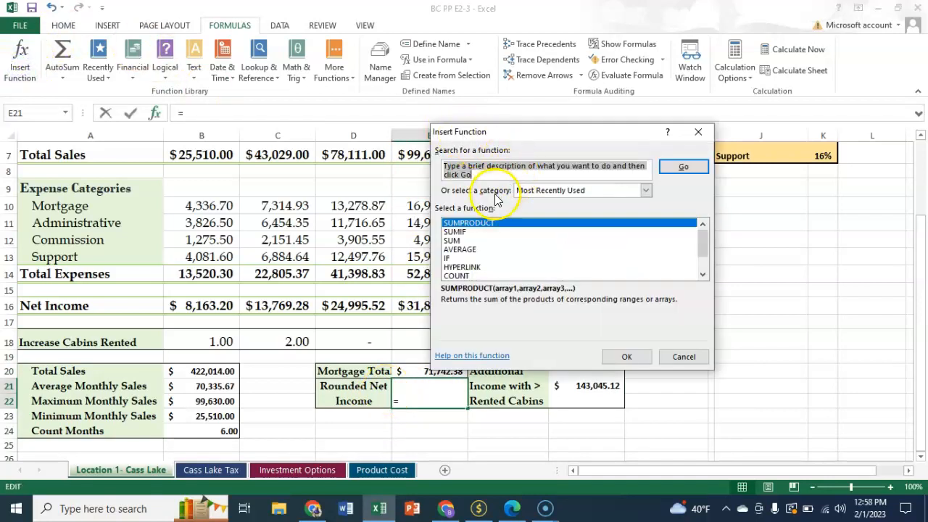
left_click(462, 171)
left_click_drag(461, 171, 434, 166)
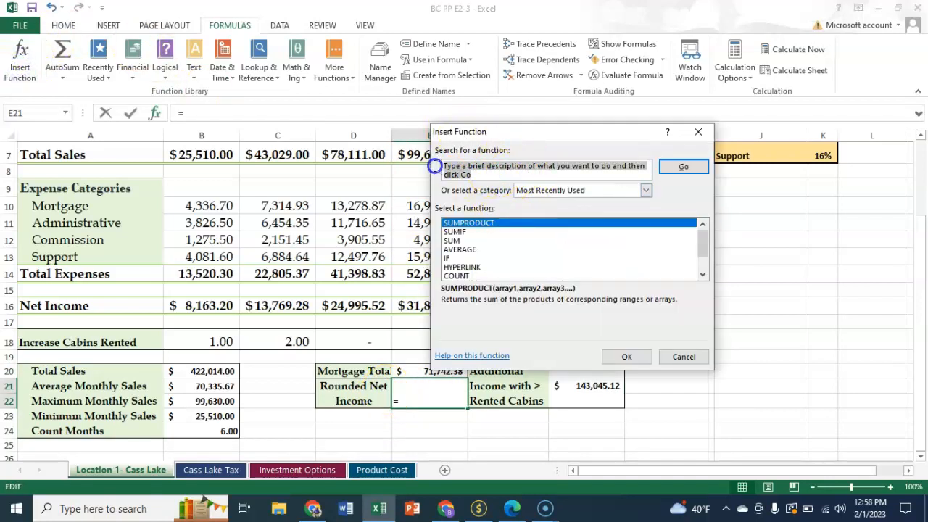
type("round")
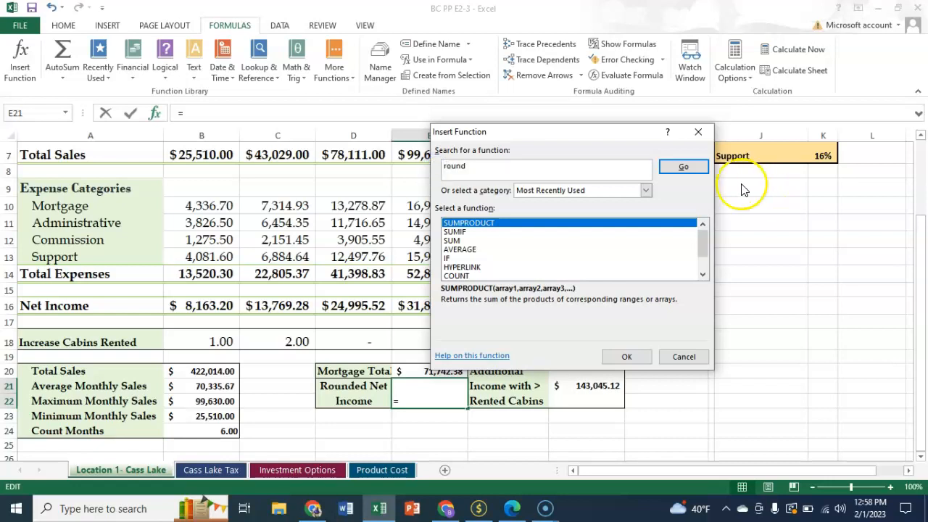
left_click(683, 166)
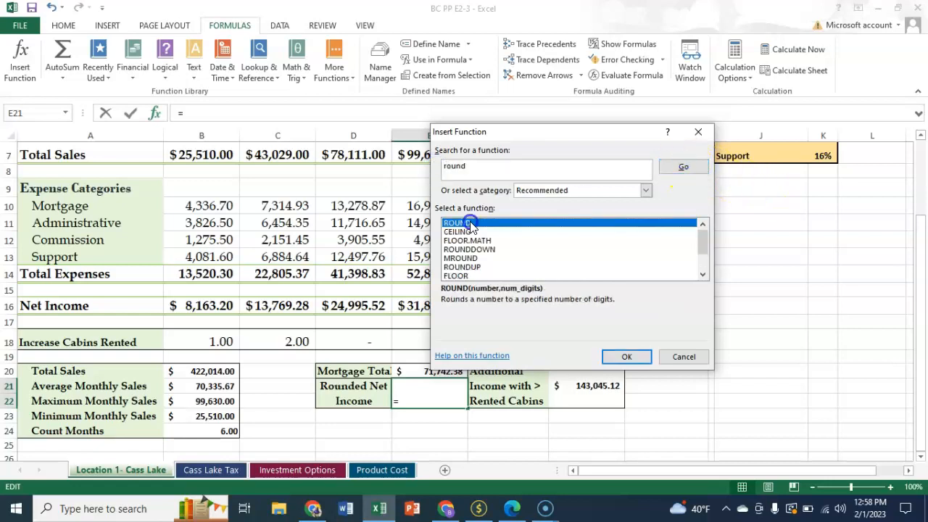
left_click(627, 356)
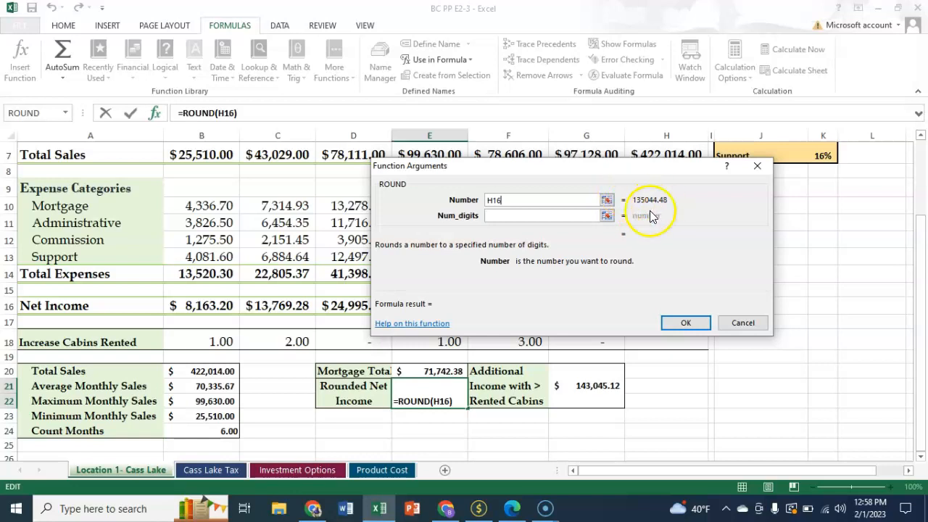
left_click(528, 217)
type("1")
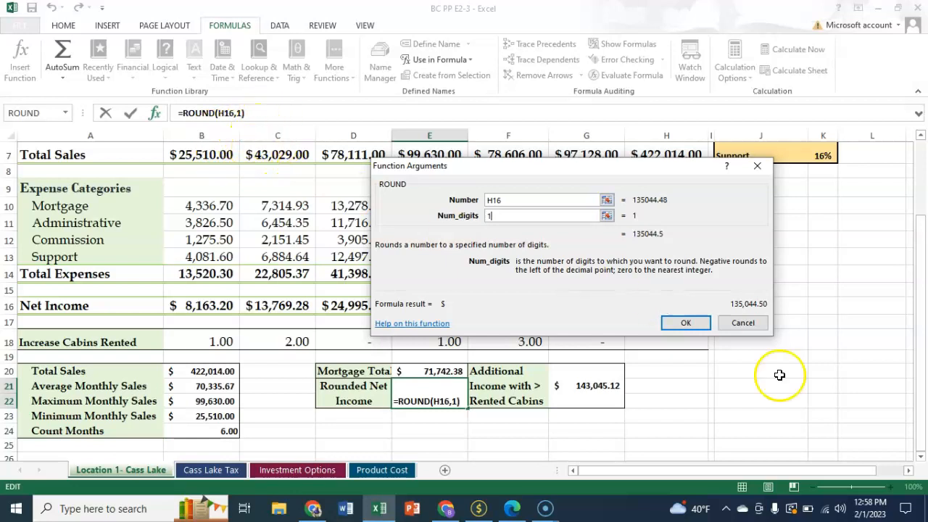
left_click(688, 323)
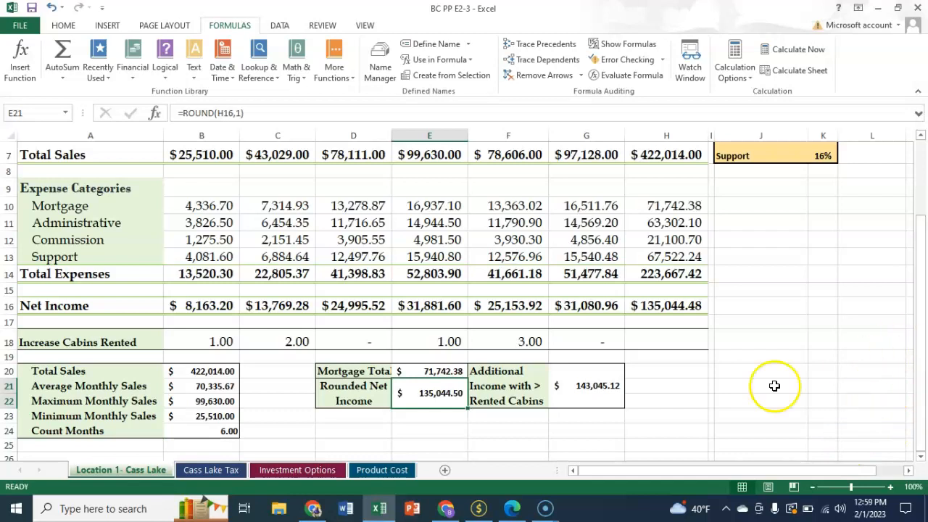
On the Investment Options sheet, insert a PMT formula in B7 with rate B6/12, nper B5*12 and present value B4
left_click(296, 470)
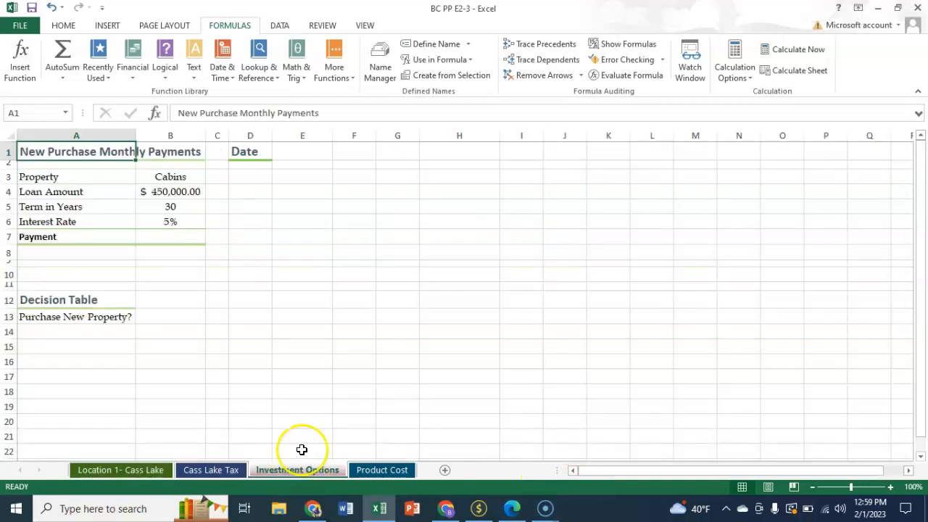
left_click(166, 237)
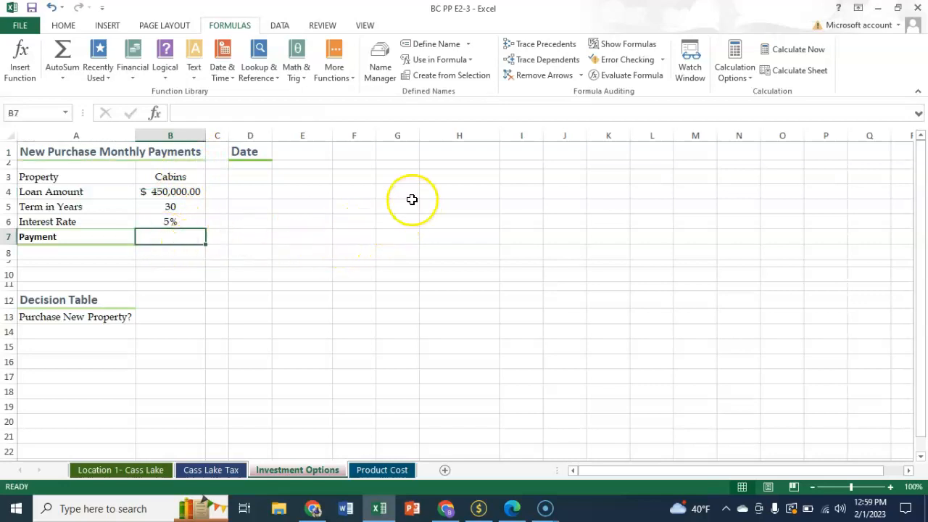
left_click(21, 64)
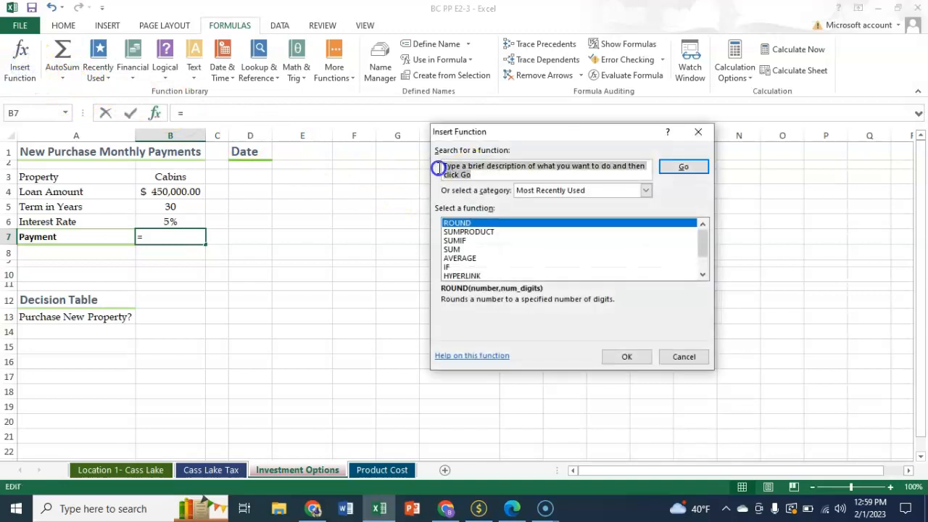
type("pmt")
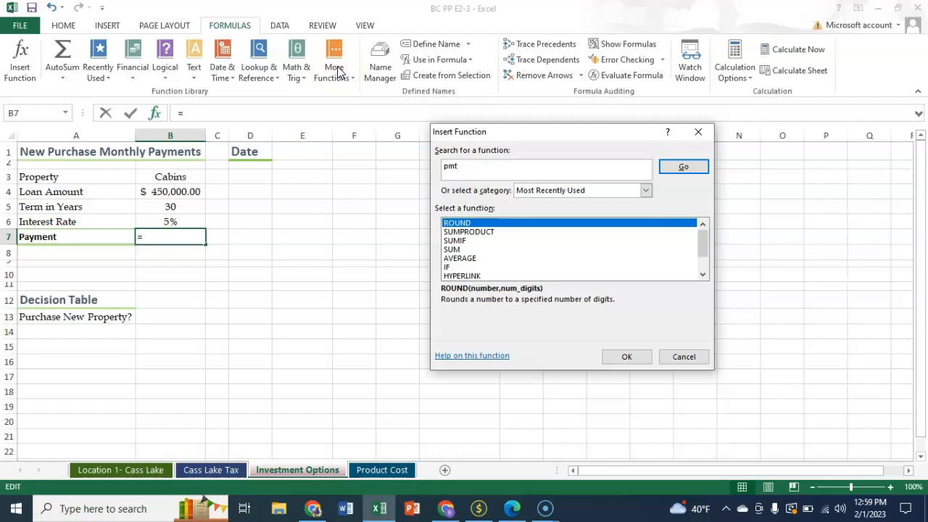
left_click(690, 167)
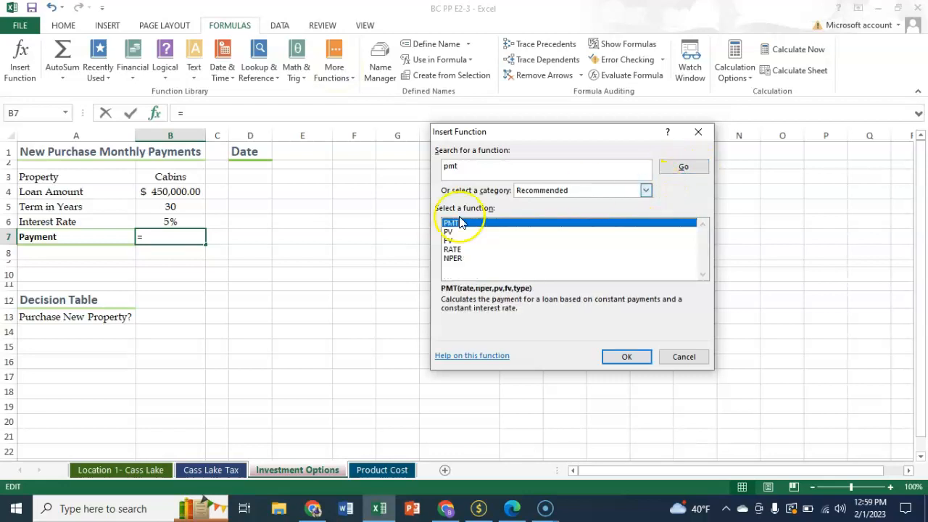
left_click(623, 357)
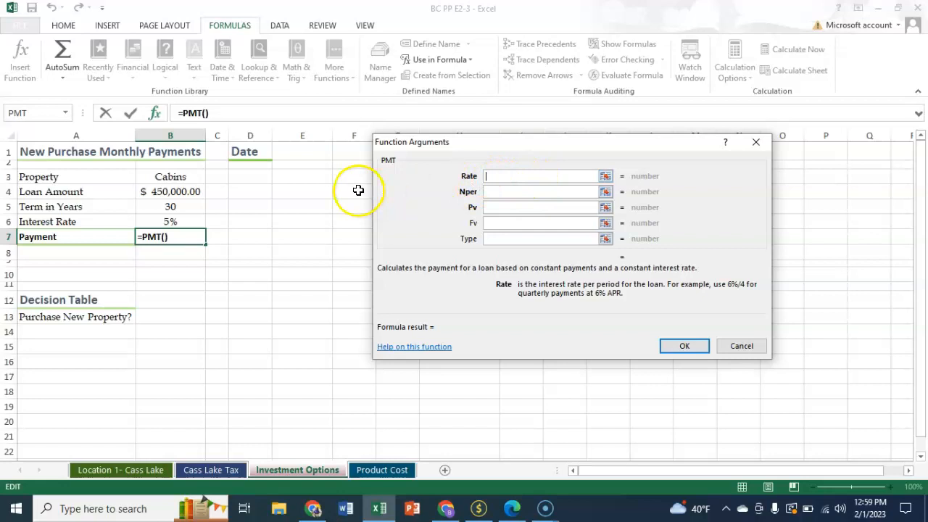
left_click(183, 222)
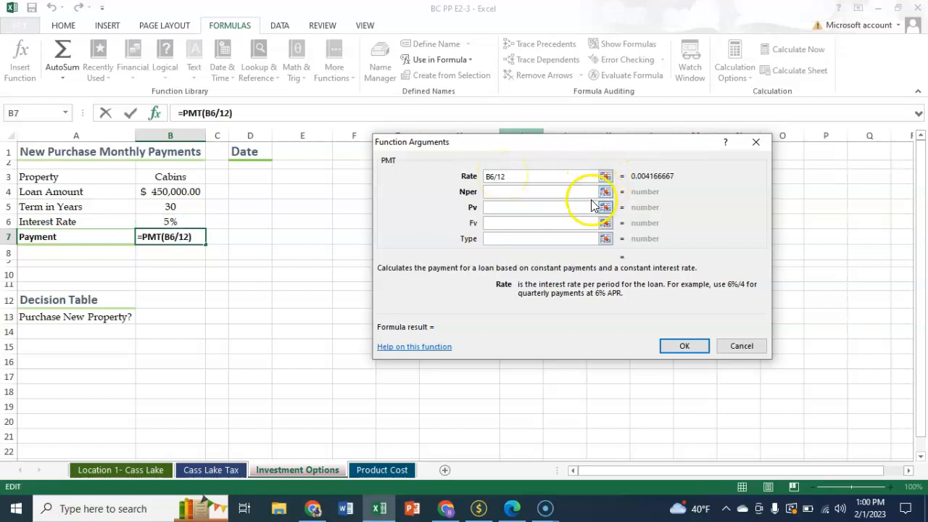
left_click(543, 193)
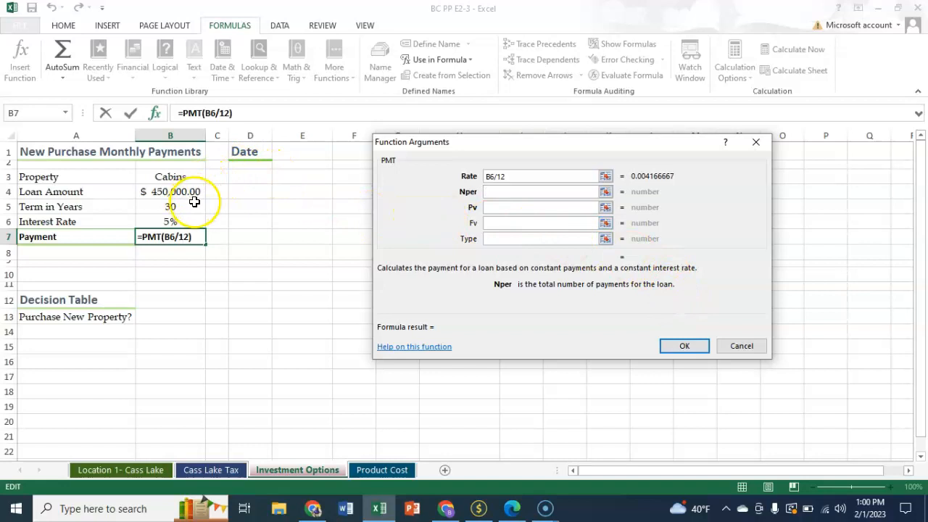
left_click(151, 208)
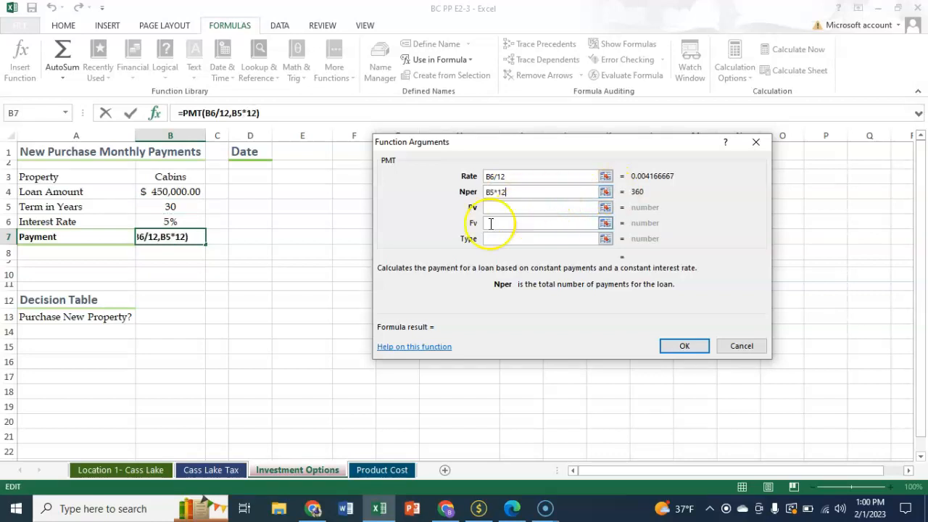
left_click(514, 208)
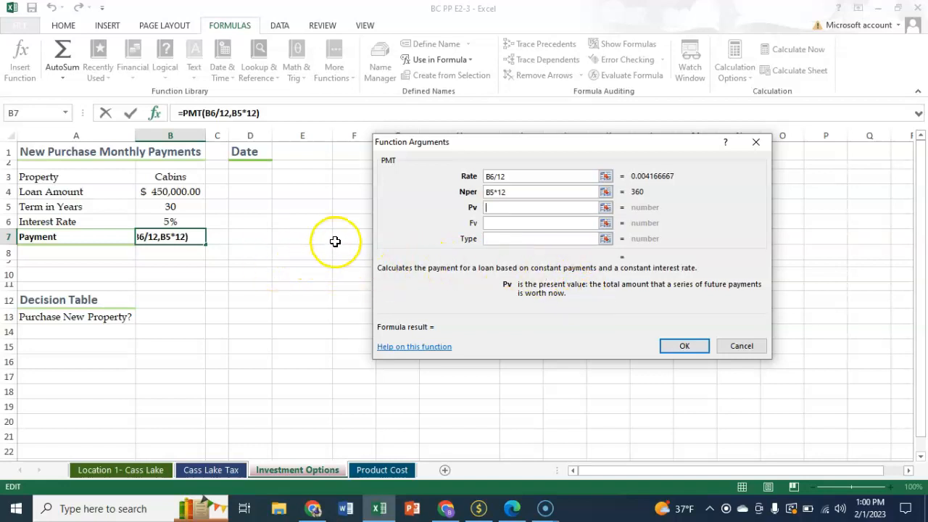
left_click(177, 192)
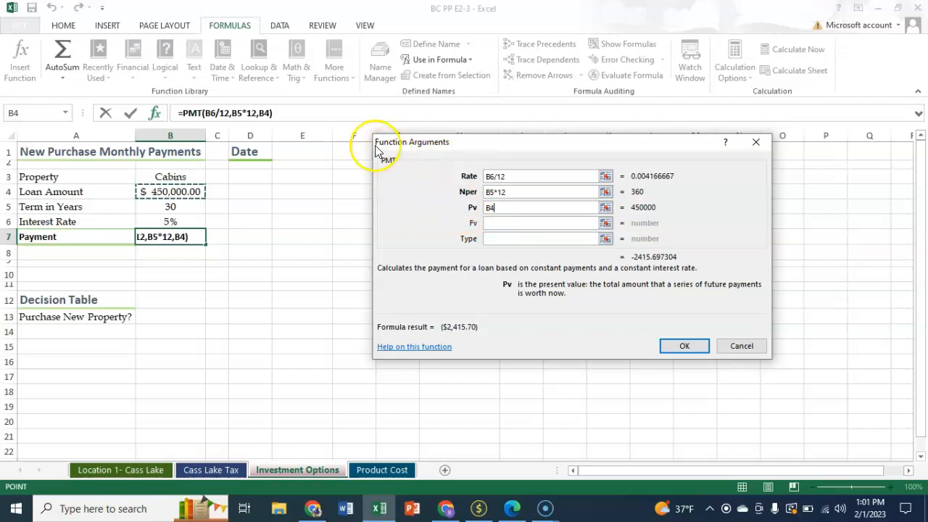
left_click(681, 346)
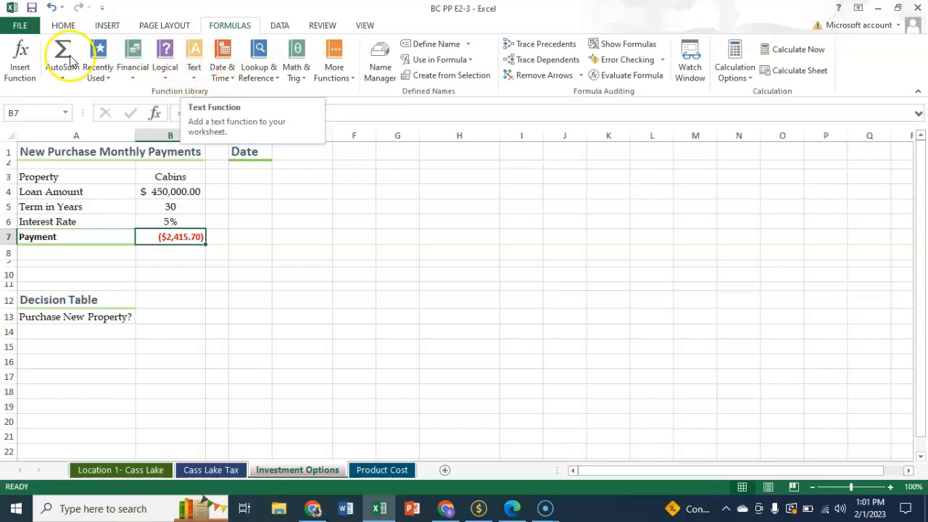
In B13, start an IF formula with the logical test -B7<'Location 1- Cass Lake'!B23
left_click(174, 320)
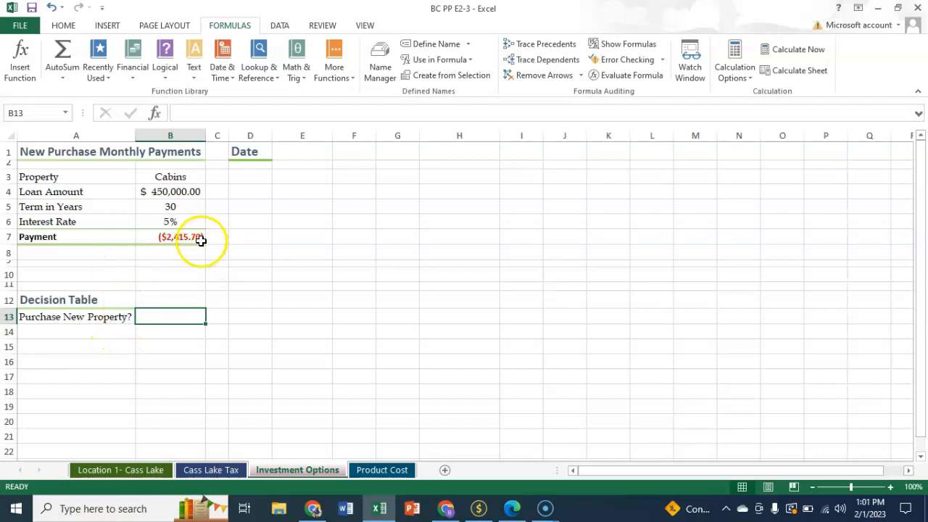
left_click(23, 69)
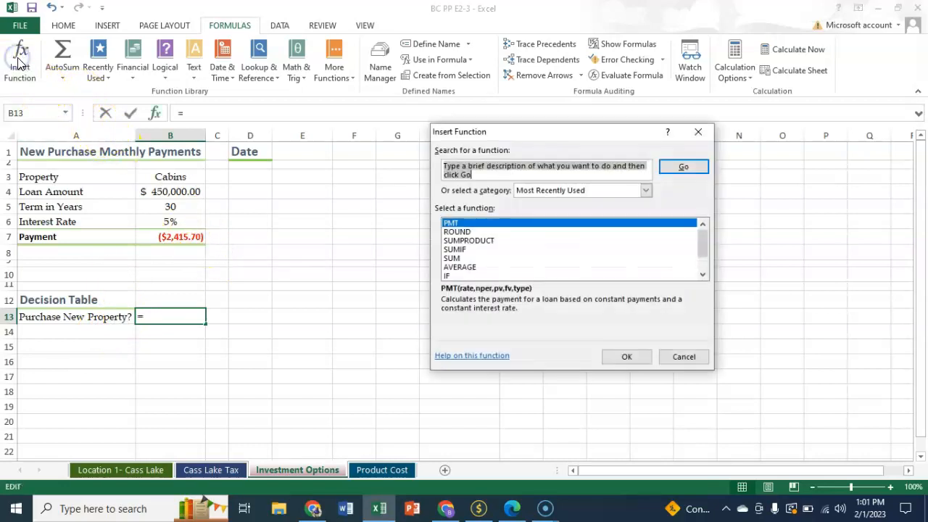
left_click(448, 276)
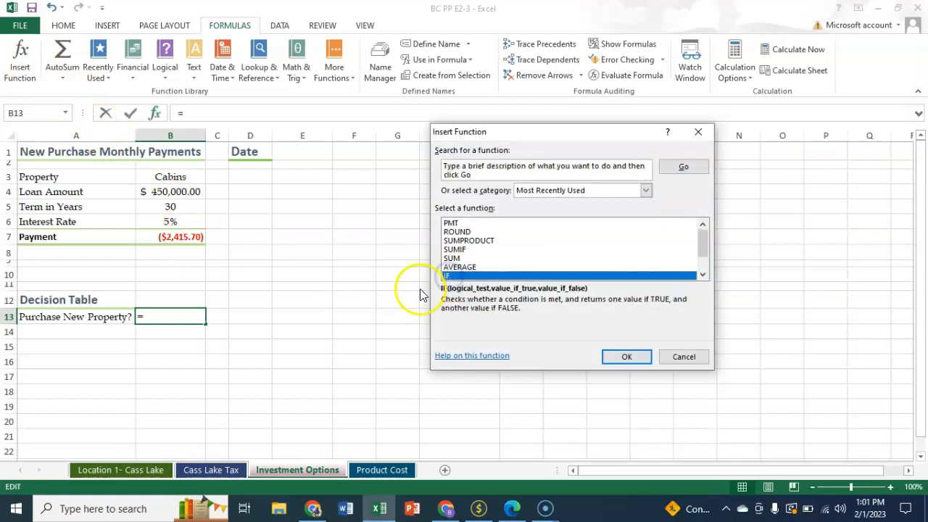
left_click(628, 357)
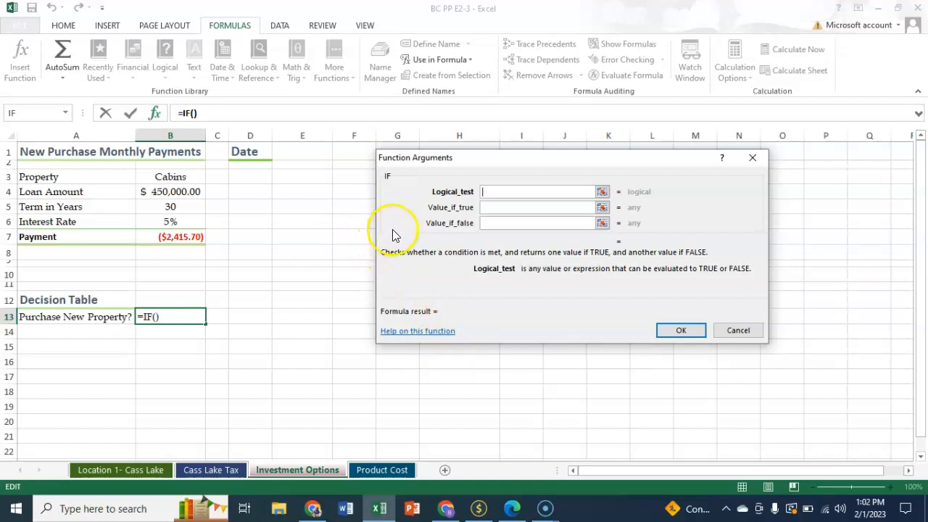
type("-")
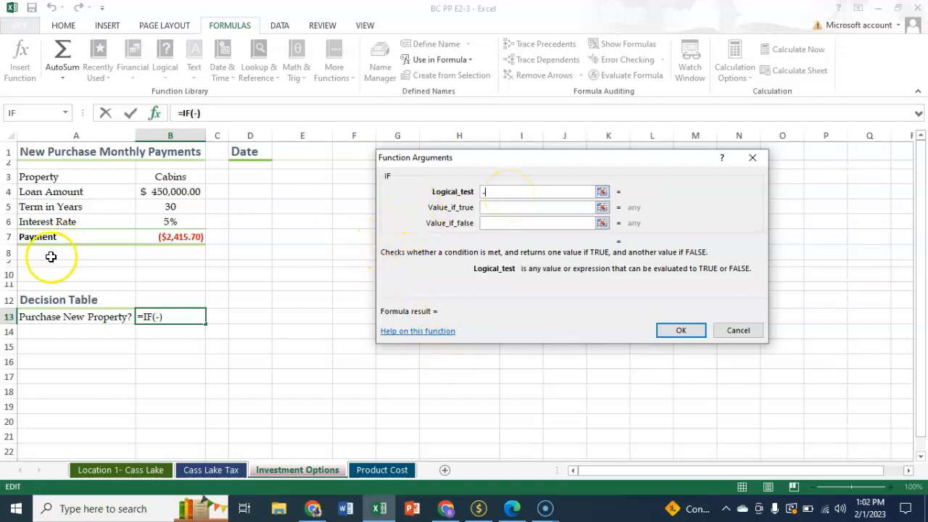
left_click(162, 239)
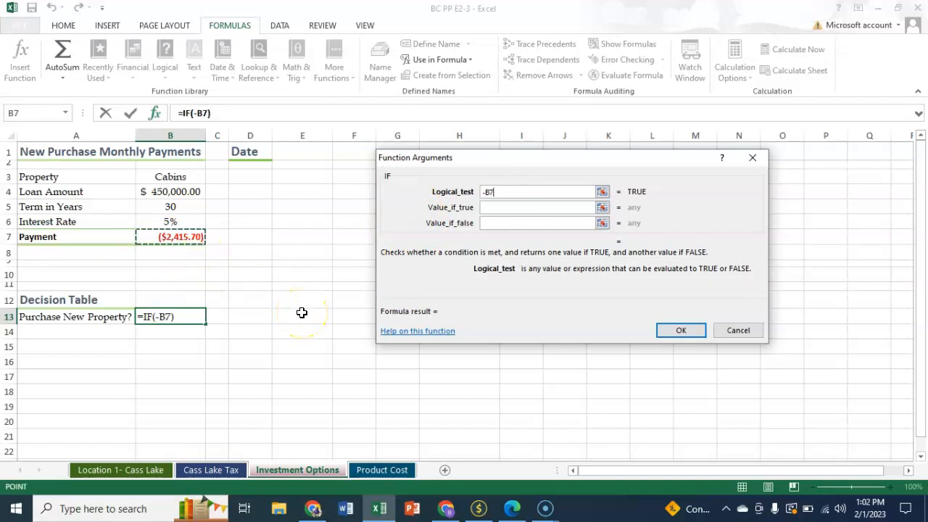
type("<")
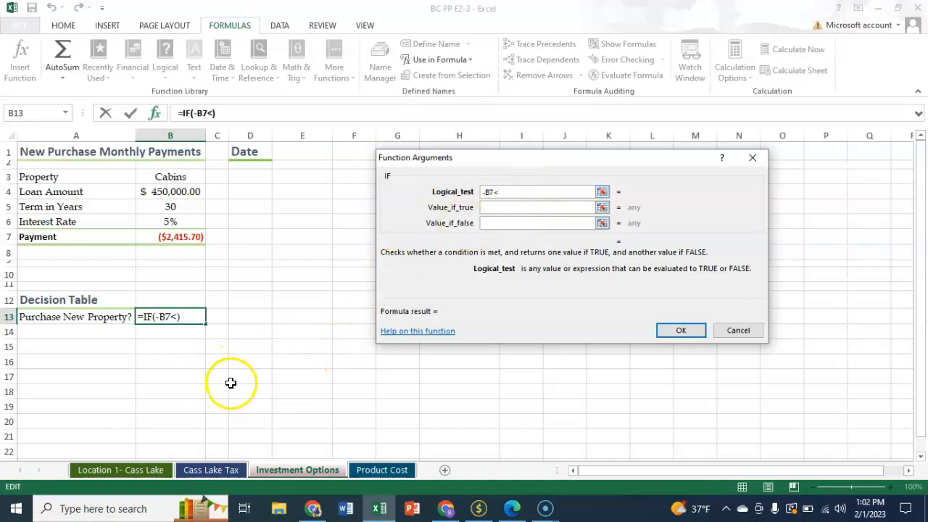
left_click(133, 471)
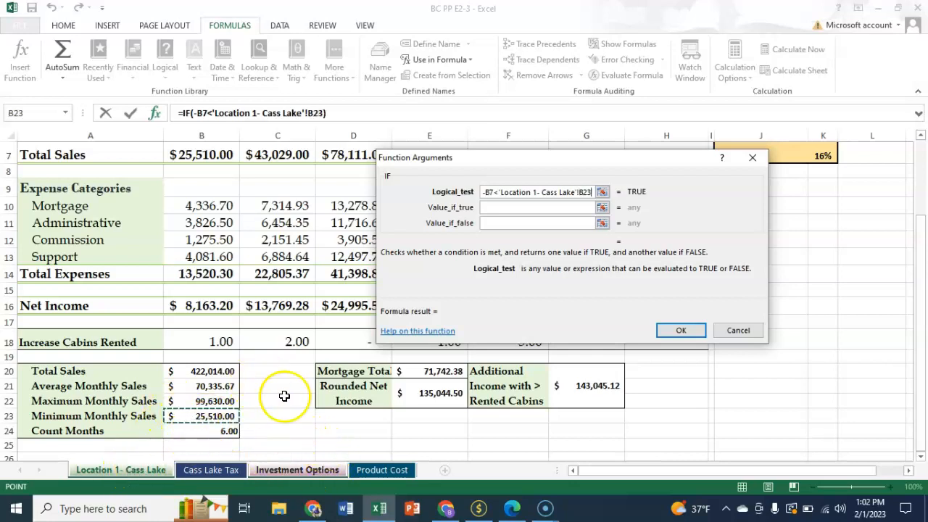
left_click(505, 207)
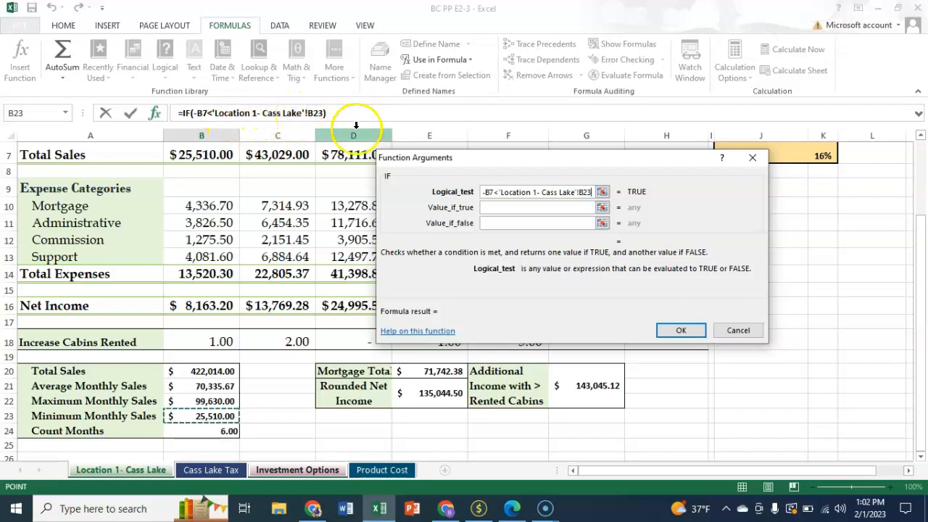
Set the IF formula's true value to "Yes" and false value to "No", and confirm it
left_click(516, 208)
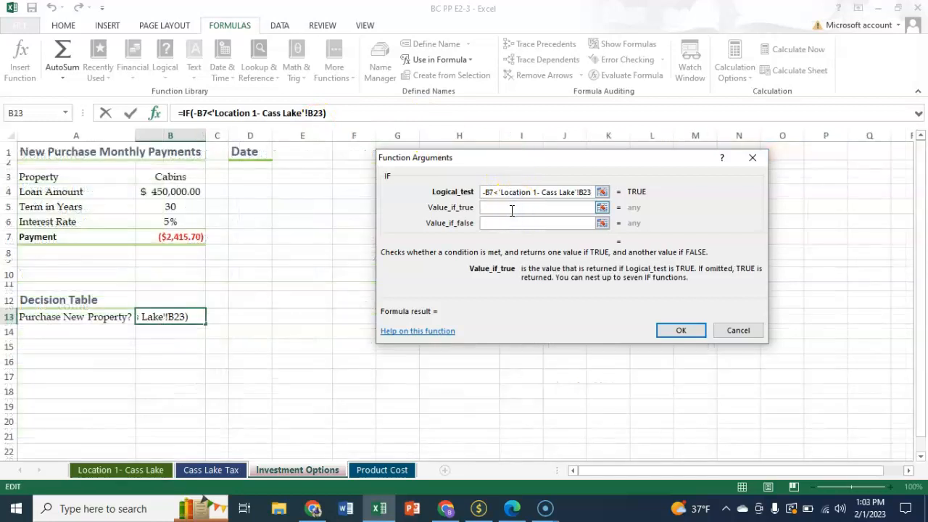
type("\"Yes\"")
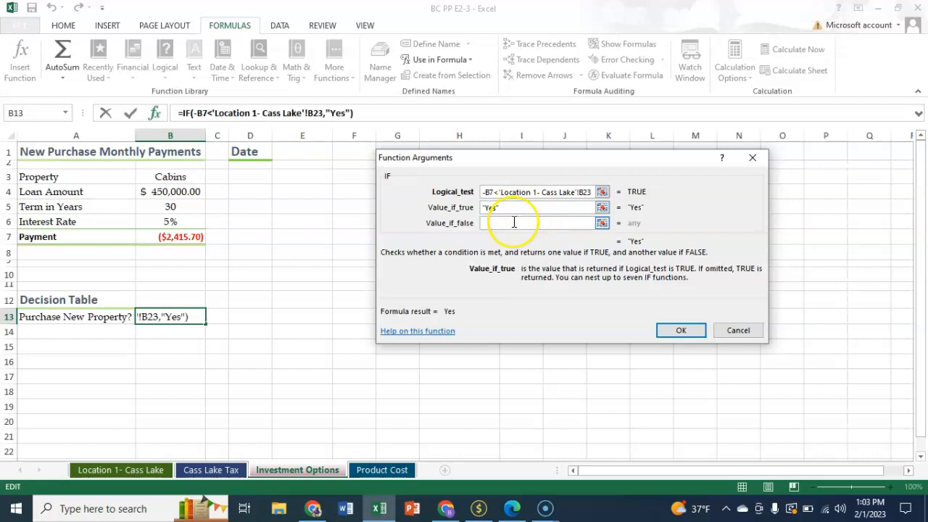
left_click(514, 223)
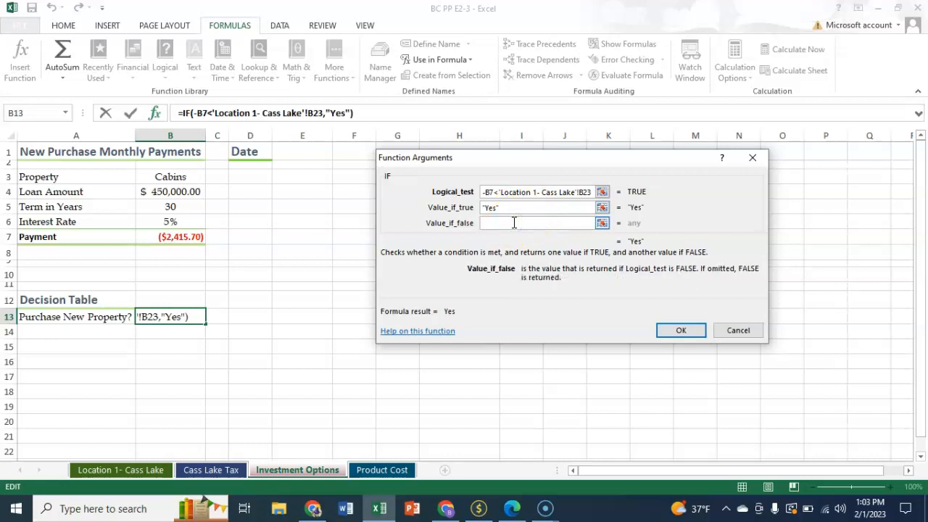
type("\"No\"")
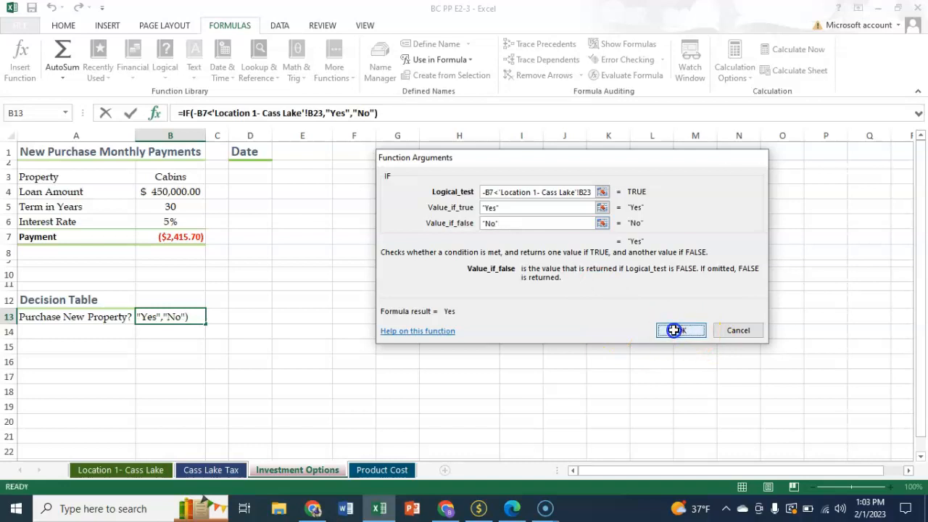
left_click(673, 330)
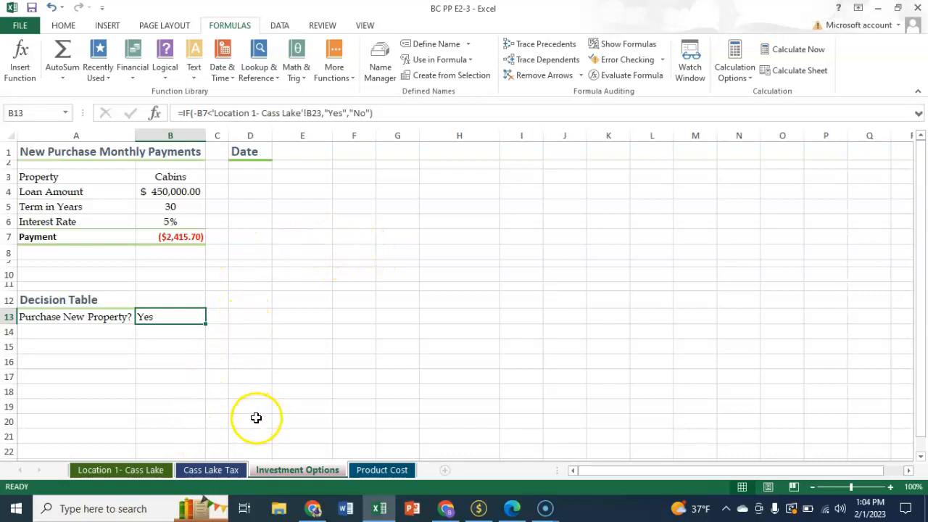
On the Product Cost sheet, start a VLOOKUP formula in B4 using A4 as the lookup value
left_click(384, 470)
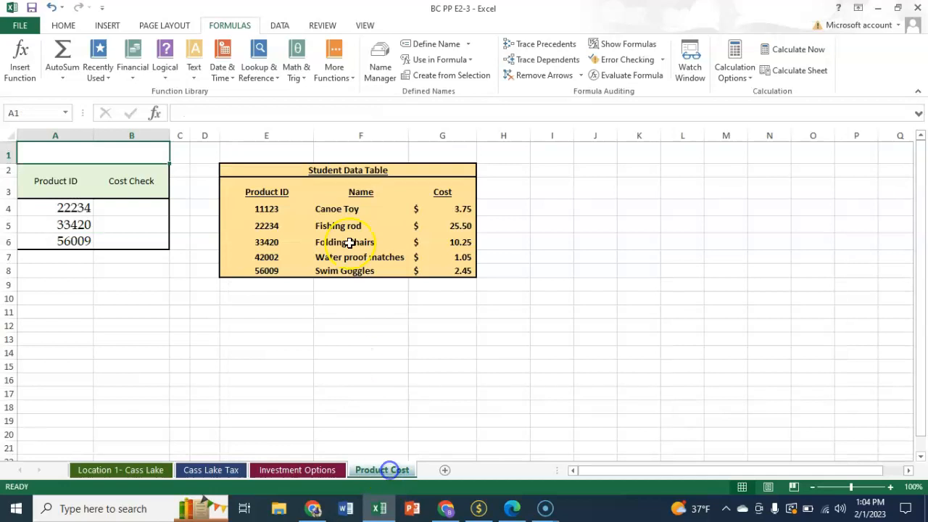
left_click(137, 208)
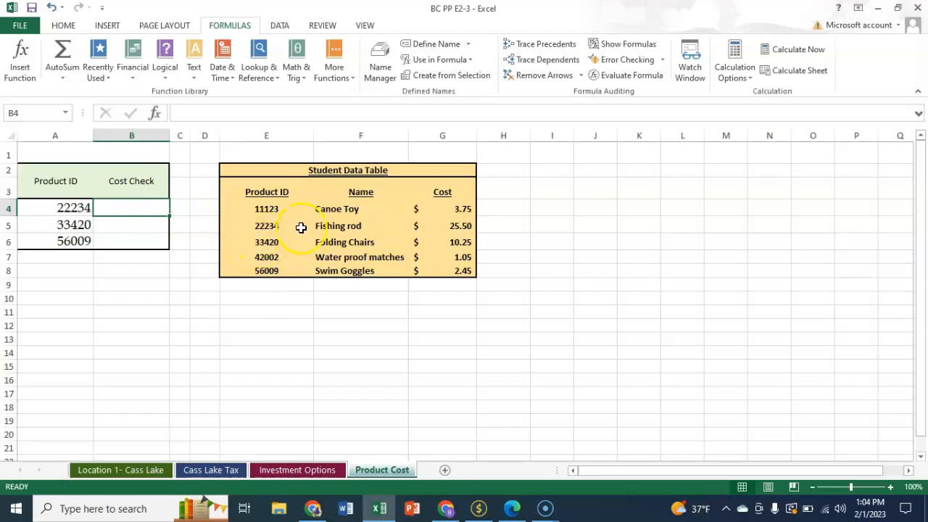
left_click(22, 61)
type("vlookup")
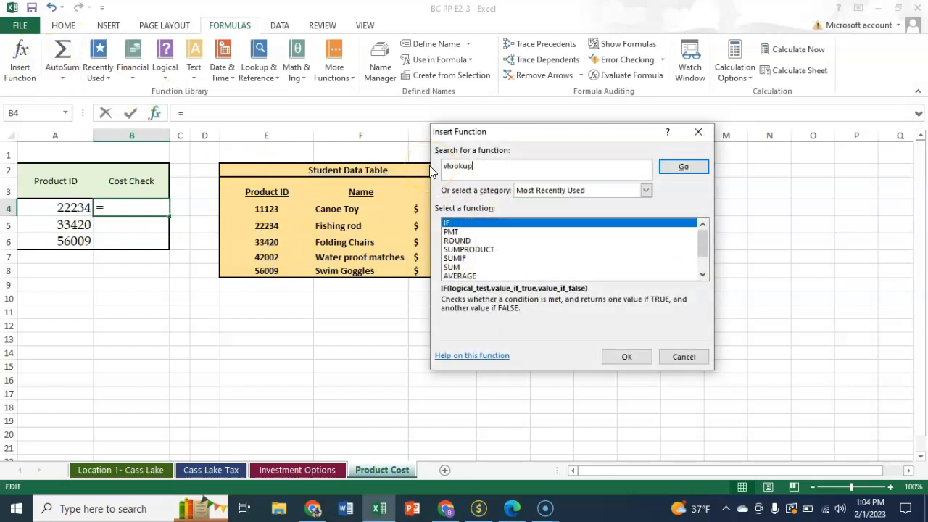
key("Return")
left_click(626, 356)
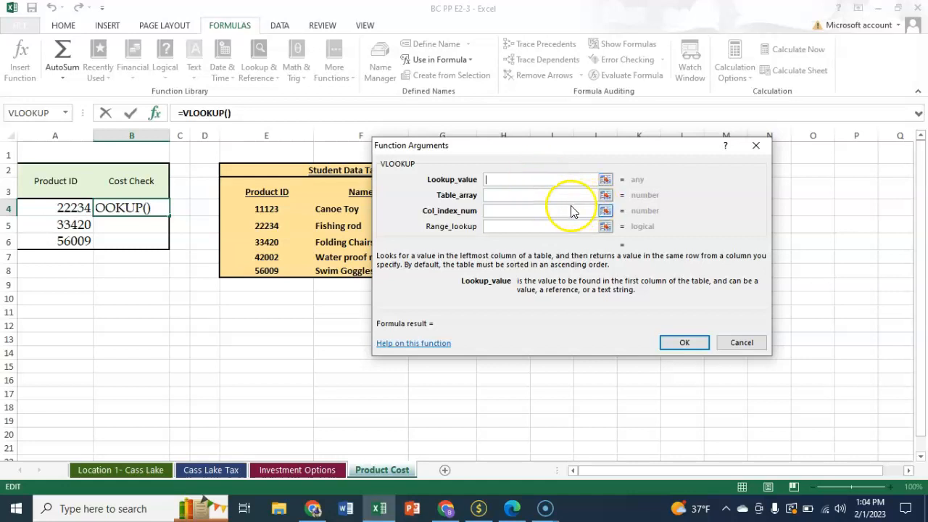
left_click(49, 210)
left_click(496, 194)
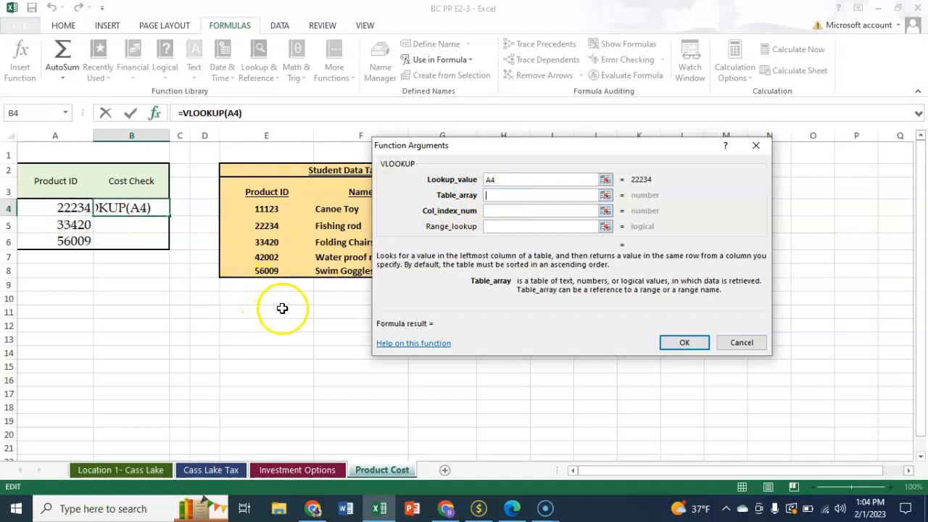
Set the VLOOKUP table array to the absolute range $E$4:$G$8 and column index 3, and confirm
left_click_drag(490, 150, 660, 193)
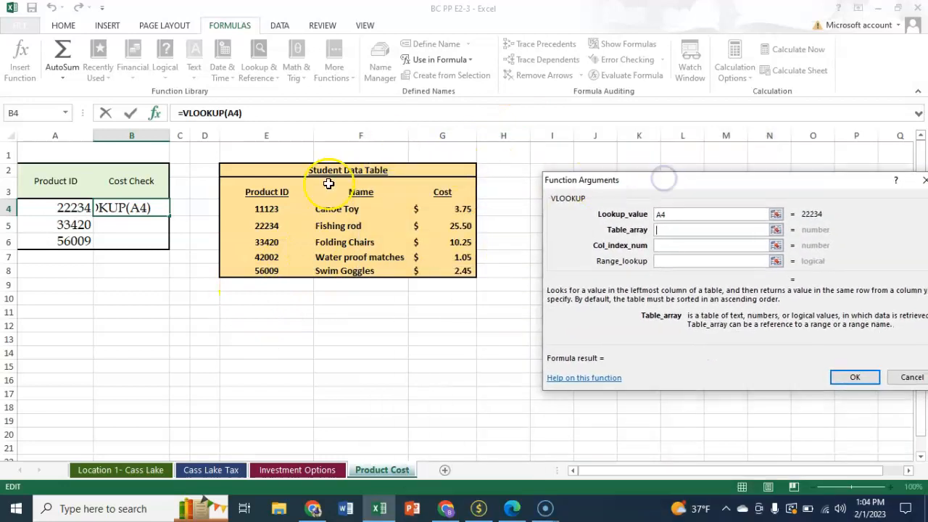
left_click(261, 209)
left_click_drag(261, 209, 435, 271)
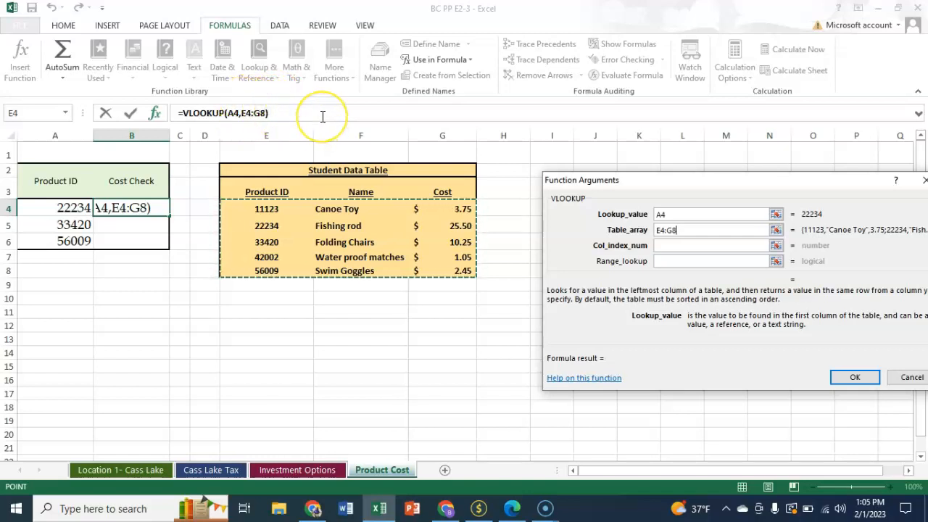
key("F4")
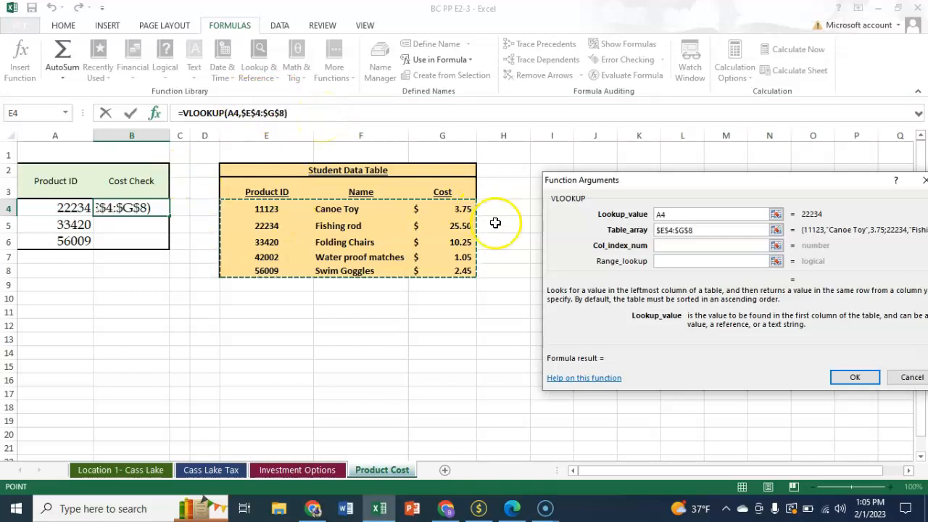
left_click(671, 245)
left_click_drag(723, 181, 633, 183)
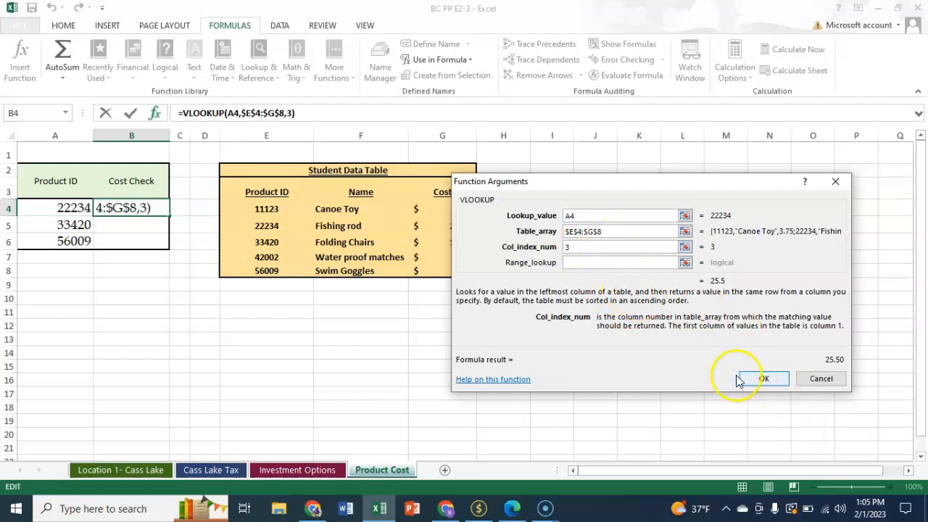
left_click(754, 378)
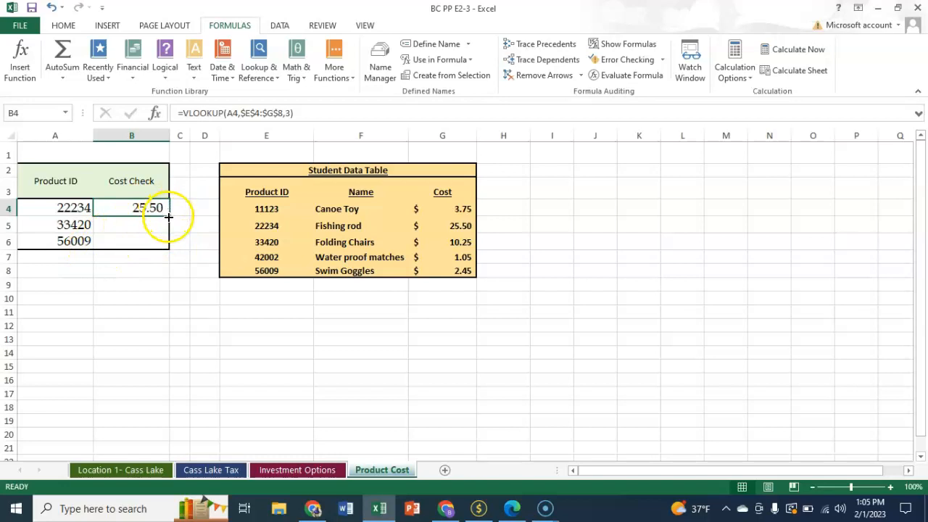
Fill the VLOOKUP formula from B4 down to B6
left_click_drag(168, 215, 158, 245)
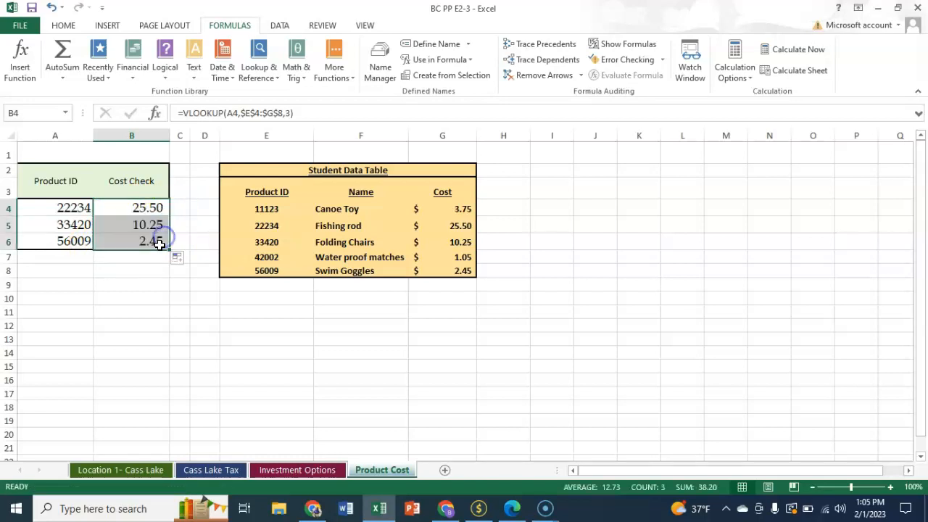
left_click(139, 280)
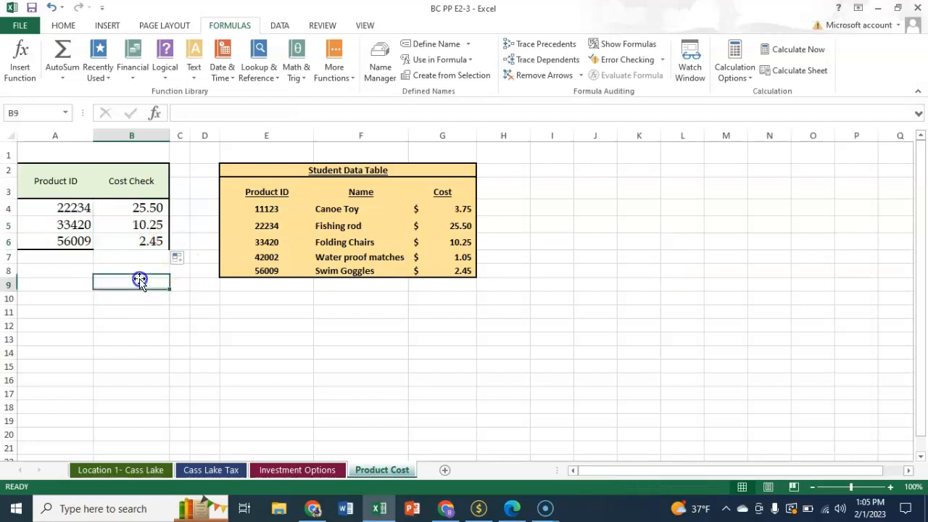
left_click(66, 209)
left_click_drag(99, 214, 138, 241)
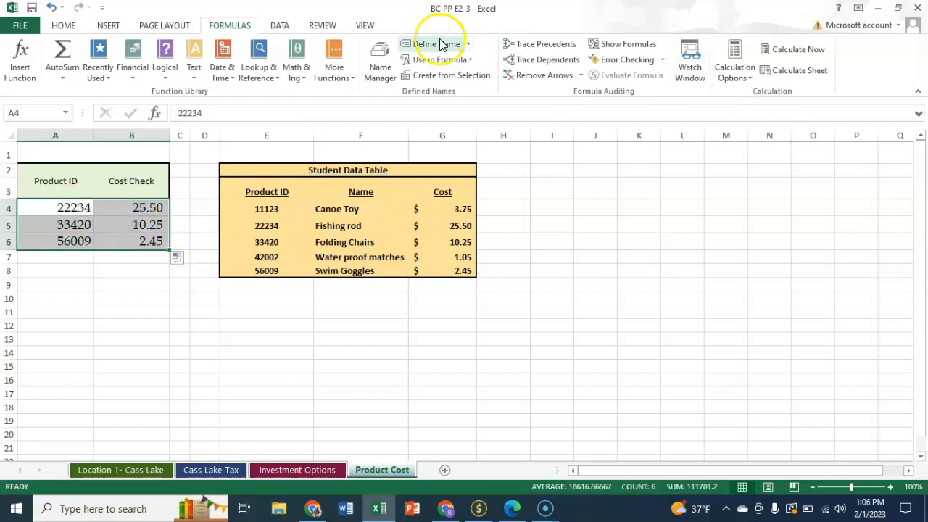
left_click(63, 25)
left_click(135, 297)
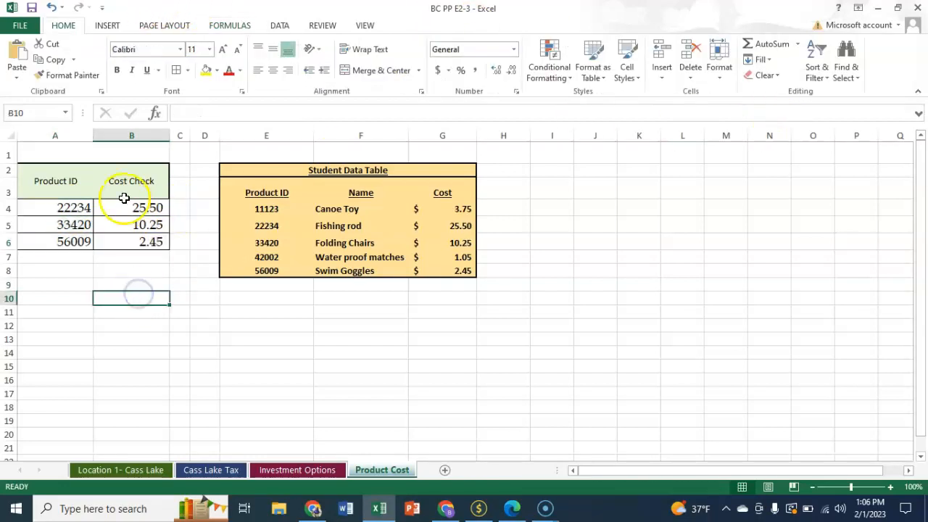